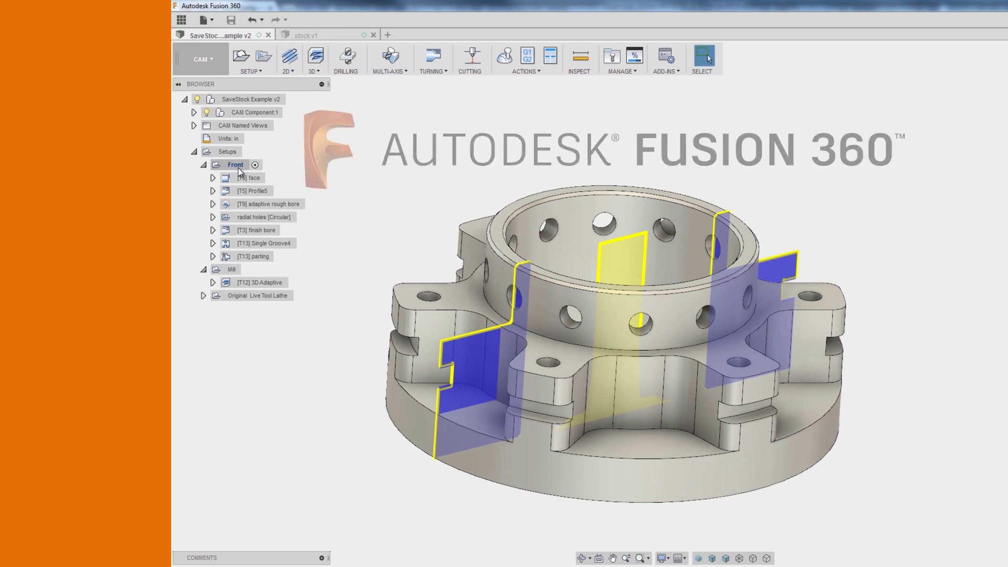
- Show the Front setup's stock and lathe toolpaths, plus the Mill setup's 3D Adaptive toolpath
{"action": "left_click", "coordinate": [237, 165]}
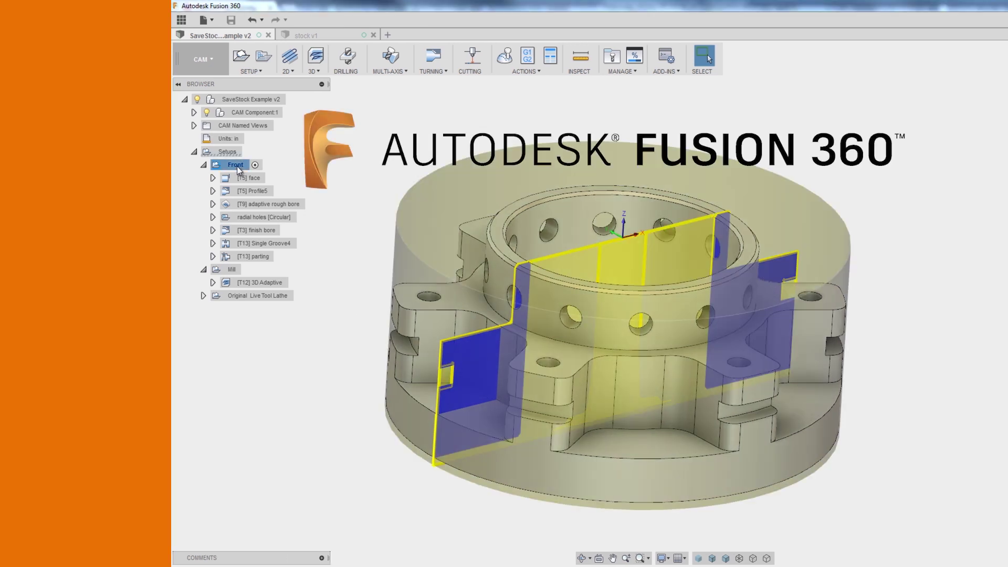
{"action": "left_click", "coordinate": [247, 256], "text": "shift"}
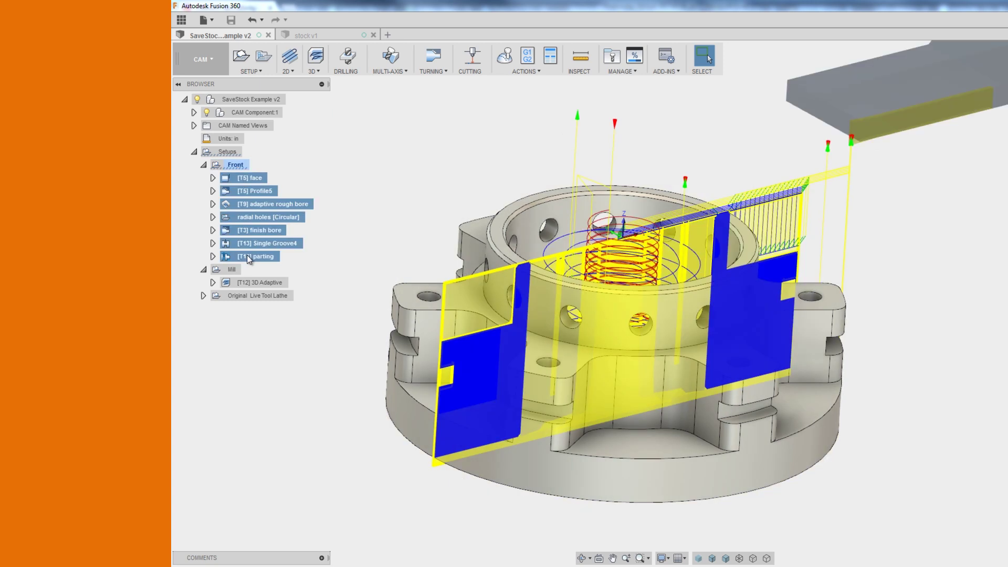
{"action": "left_click", "coordinate": [244, 284]}
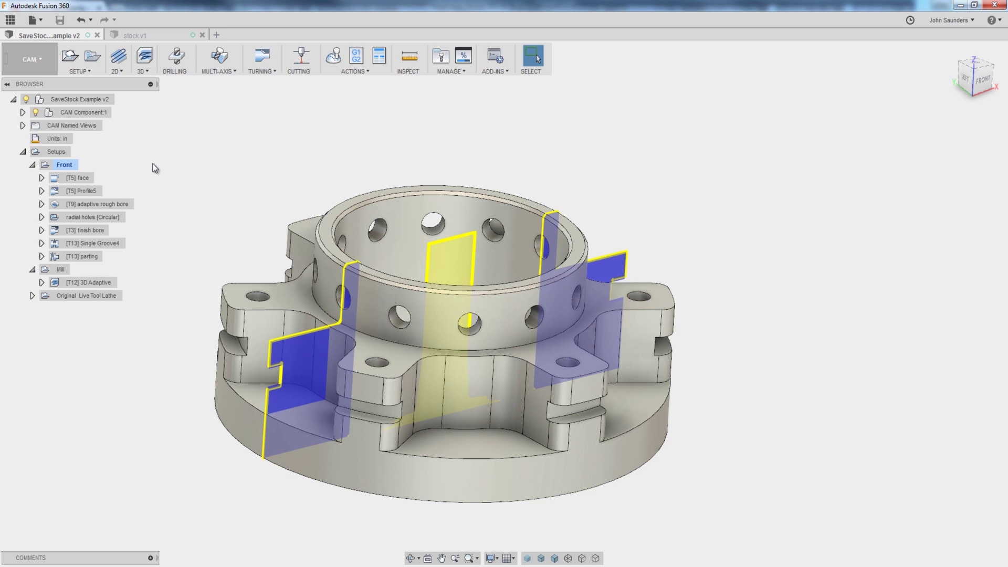
- Simulate the Front setup to its end, save the stock as stock.stl overwriting the old file, and exit
{"action": "left_click", "coordinate": [63, 165]}
{"action": "left_click", "coordinate": [333, 55]}
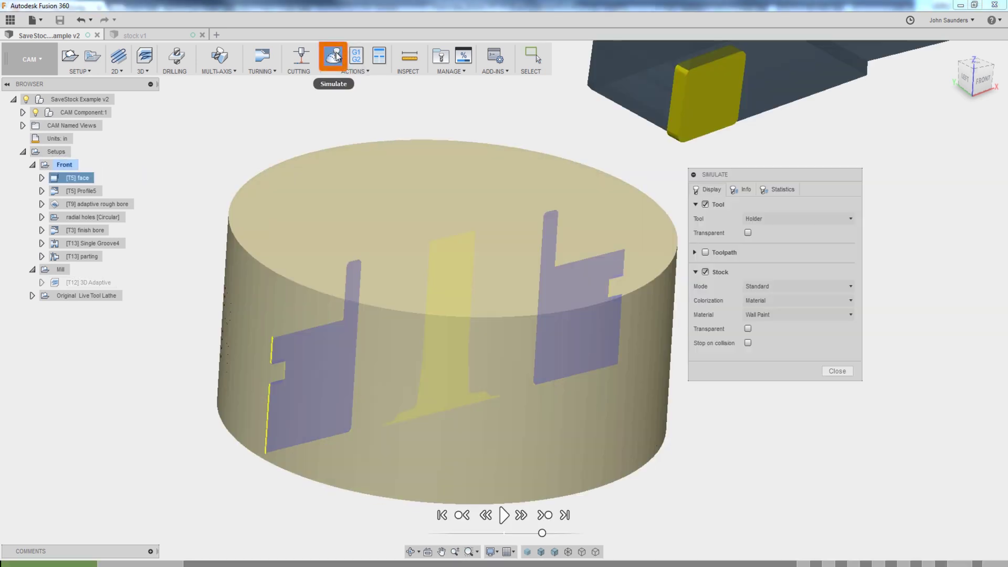
{"action": "left_click", "coordinate": [564, 515]}
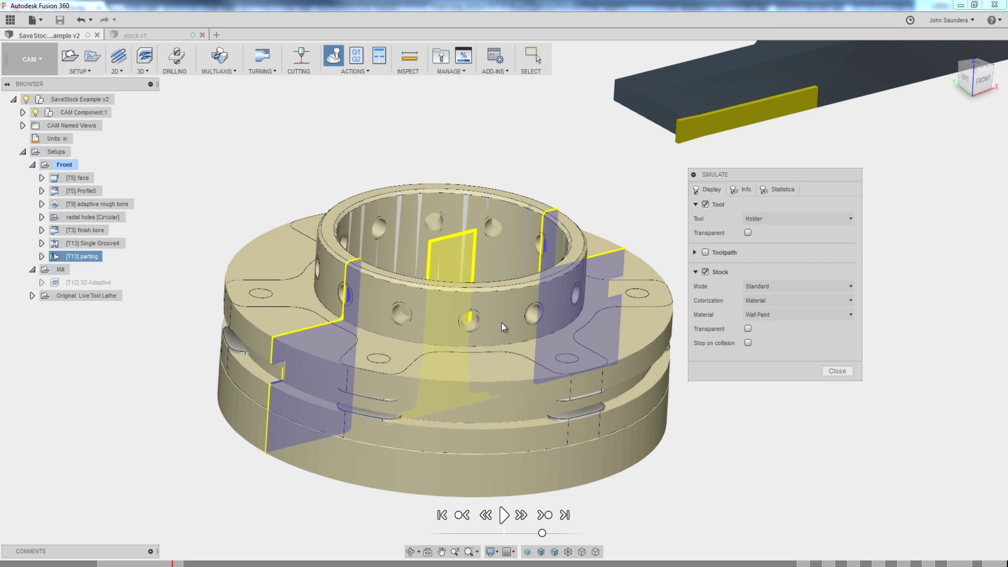
{"action": "right_click", "coordinate": [450, 313]}
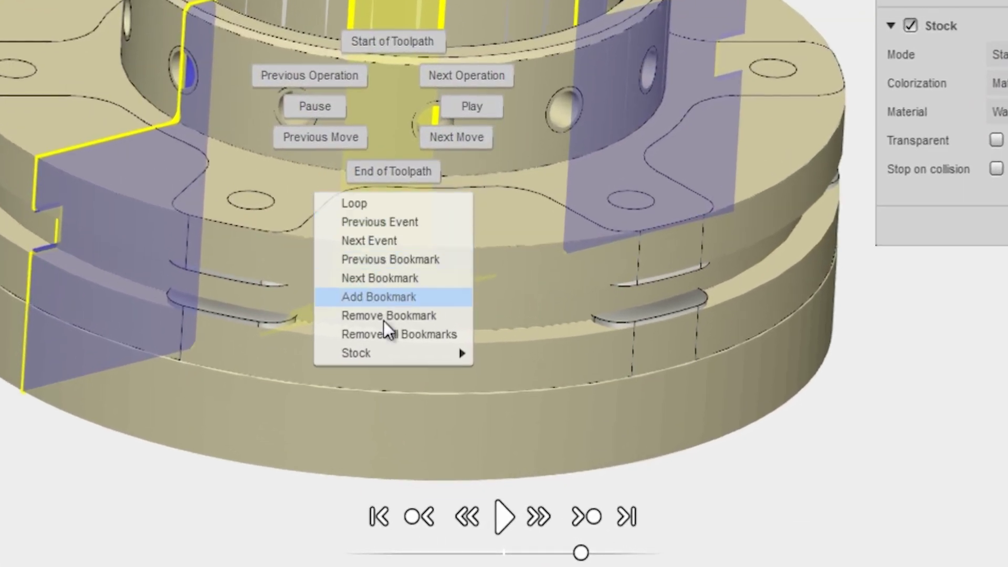
{"action": "mouse_move", "coordinate": [376, 351]}
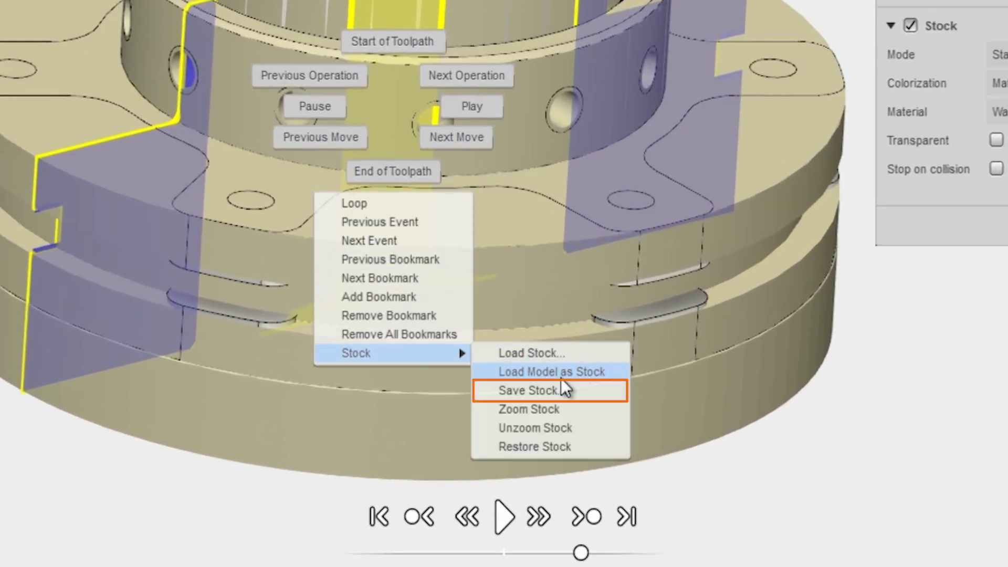
{"action": "left_click", "coordinate": [562, 401]}
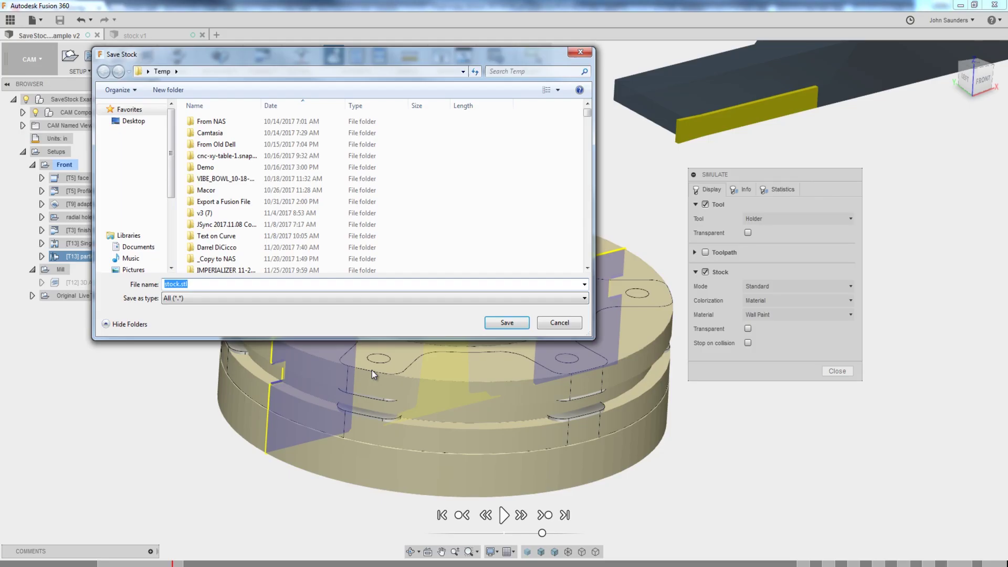
{"action": "left_click", "coordinate": [508, 322]}
{"action": "left_click", "coordinate": [526, 290]}
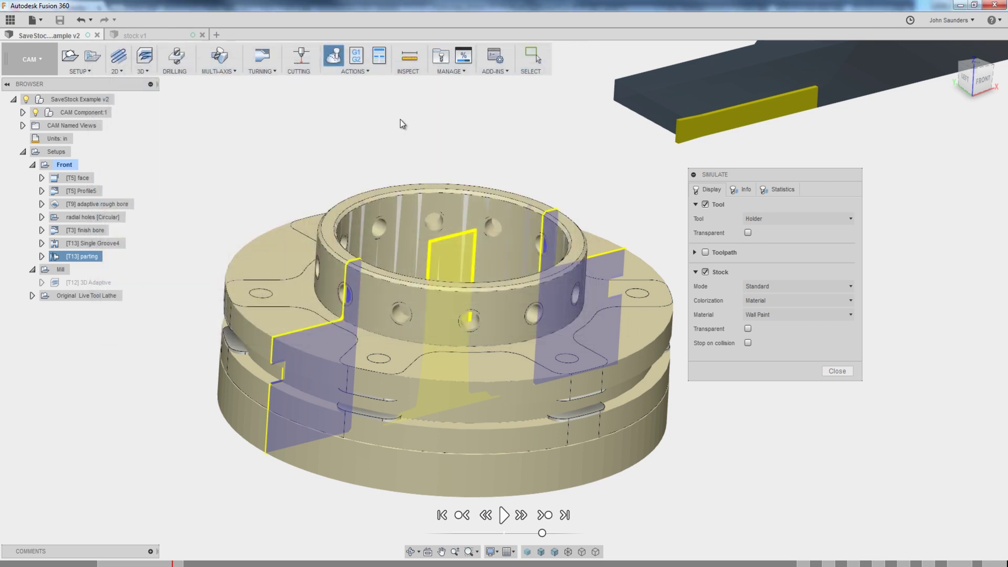
{"action": "left_click", "coordinate": [837, 371]}
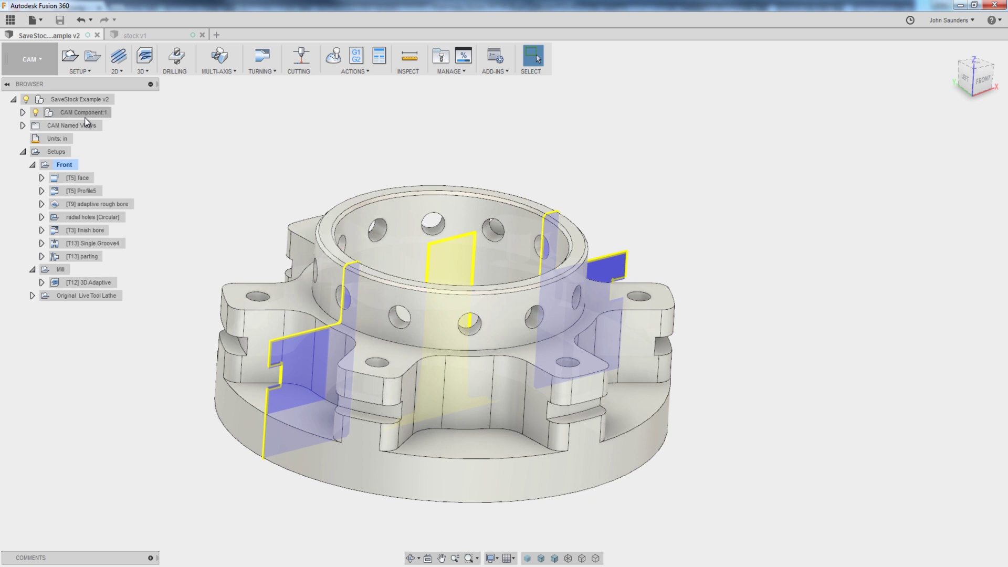
- Open the Mill setup's [T12] 3D Adaptive operation for editing at its Geometry settings
{"action": "left_click", "coordinate": [61, 270]}
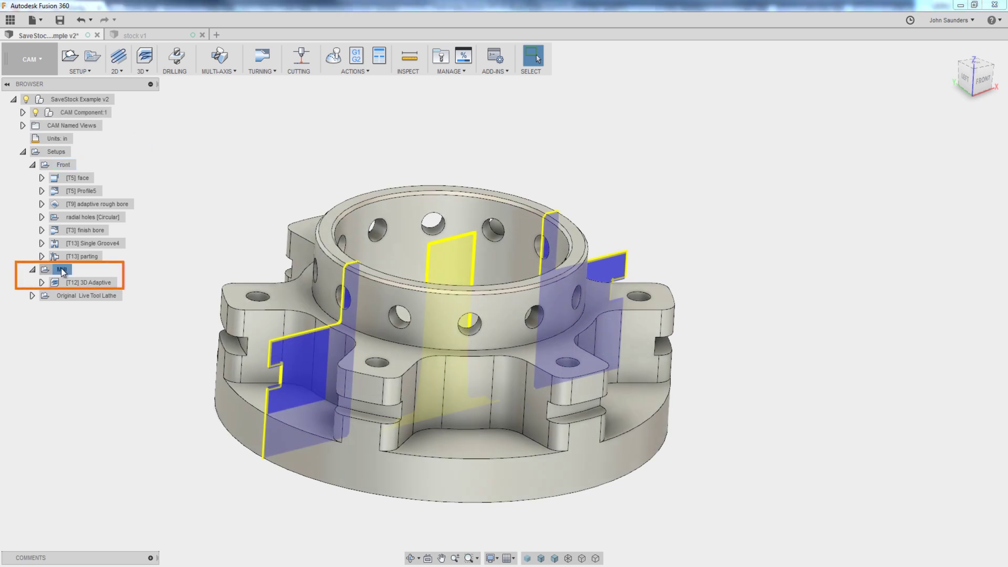
{"action": "left_click", "coordinate": [84, 283]}
{"action": "right_click", "coordinate": [99, 287]}
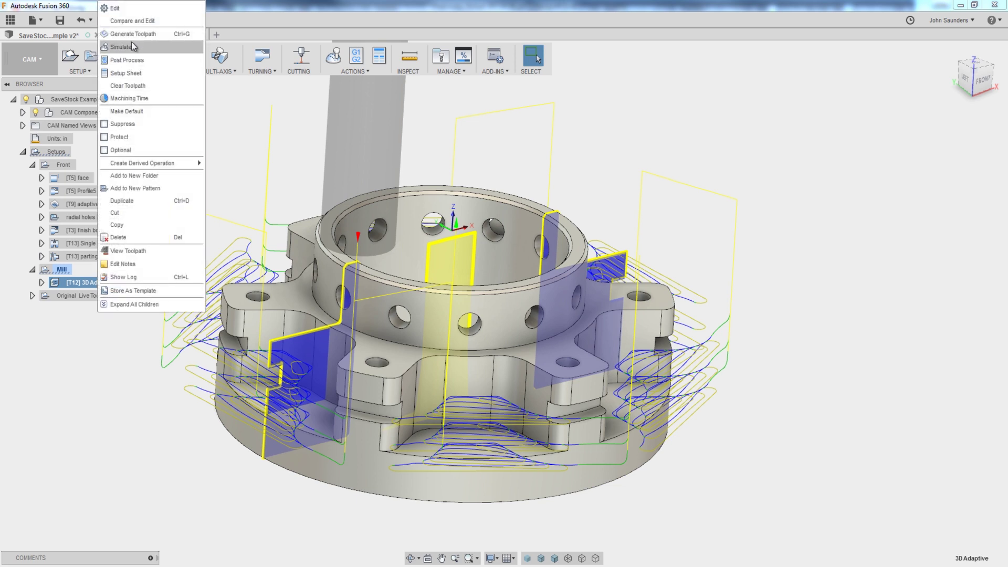
{"action": "left_click", "coordinate": [135, 8]}
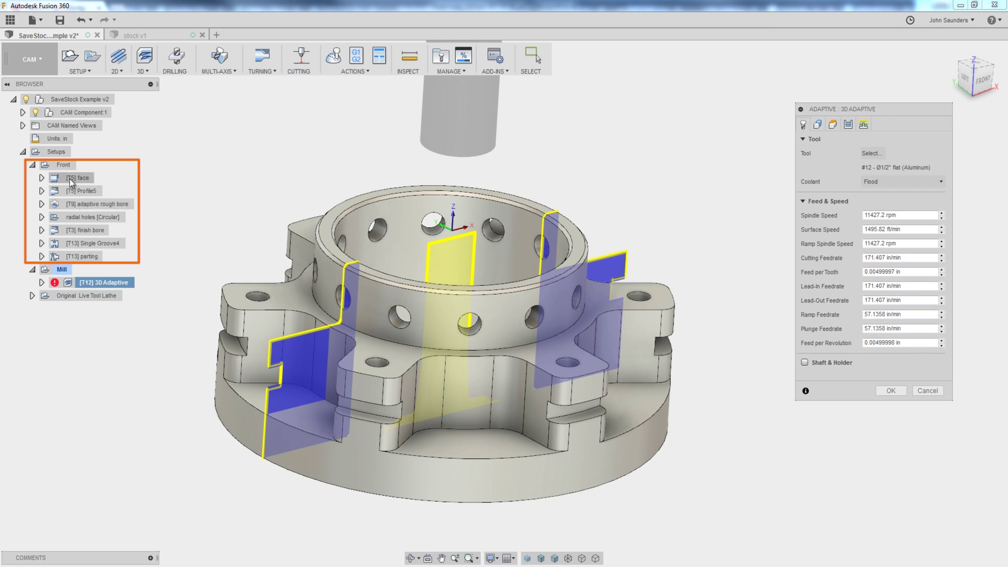
{"action": "left_click", "coordinate": [818, 124]}
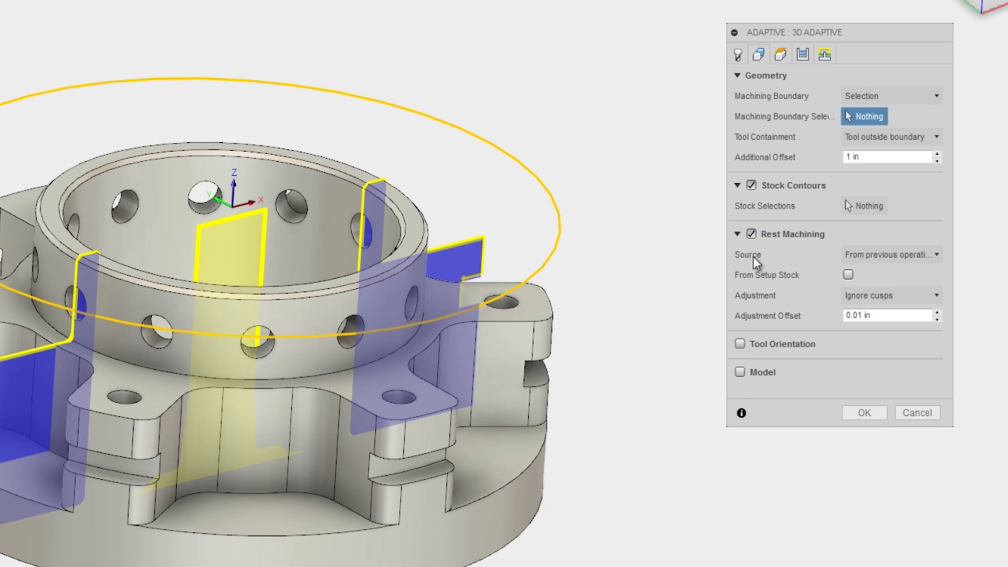
- Set Rest Machining Source to From file, using the pasted Temp folder path plus stock.stl
{"action": "left_click", "coordinate": [882, 256]}
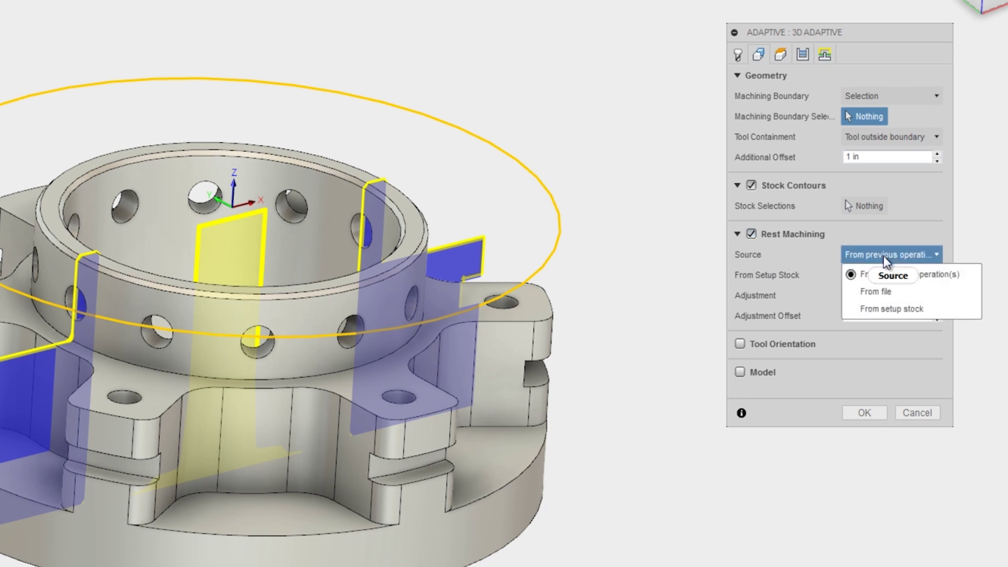
{"action": "left_click", "coordinate": [886, 292]}
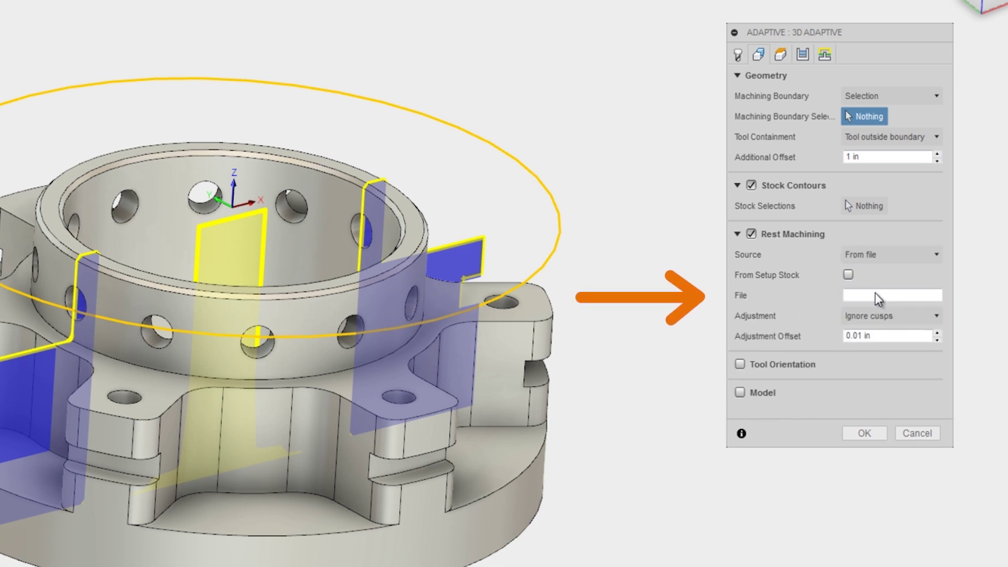
{"action": "left_click", "coordinate": [868, 295]}
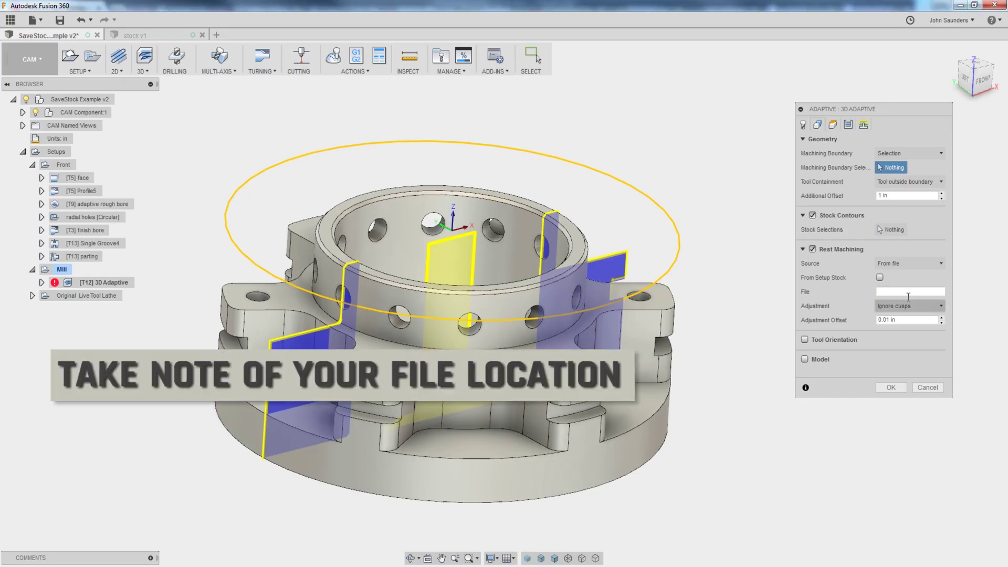
{"action": "key", "text": "ctrl+v"}
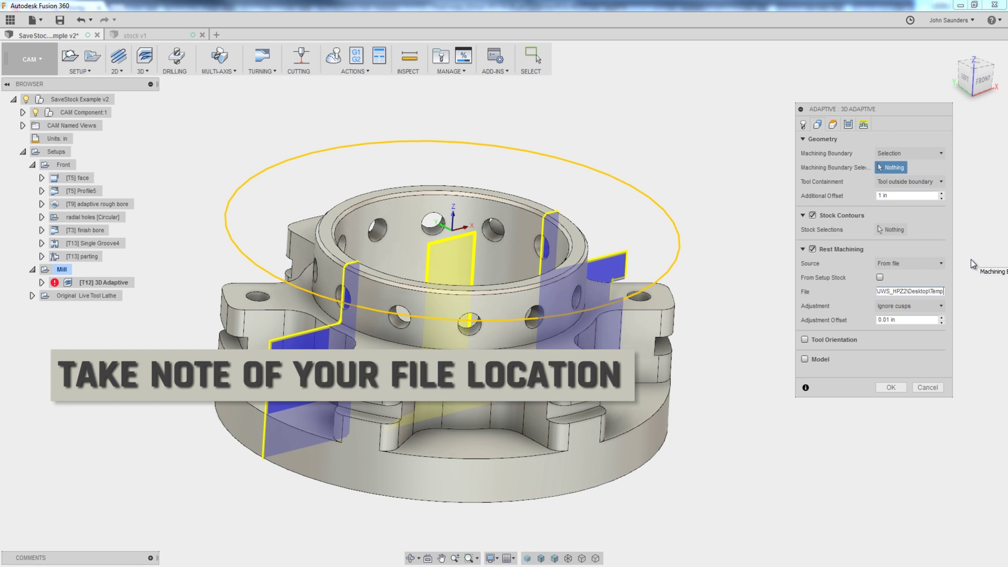
{"action": "type", "text": "stock.stl"}
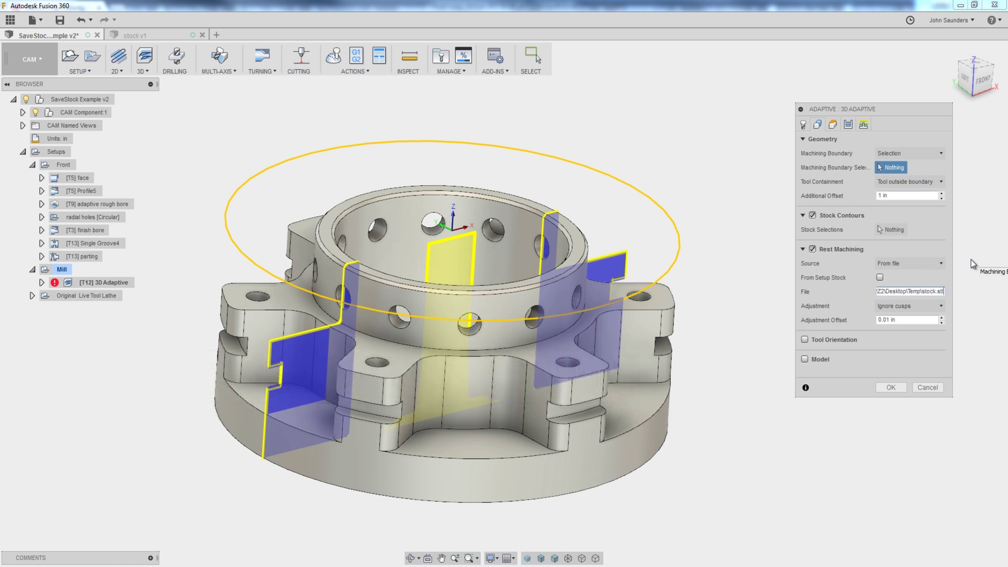
{"action": "key", "text": "Return"}
{"action": "left_click", "coordinate": [894, 291]}
{"action": "left_click_drag", "start_coordinate": [880, 292], "coordinate": [990, 300]}
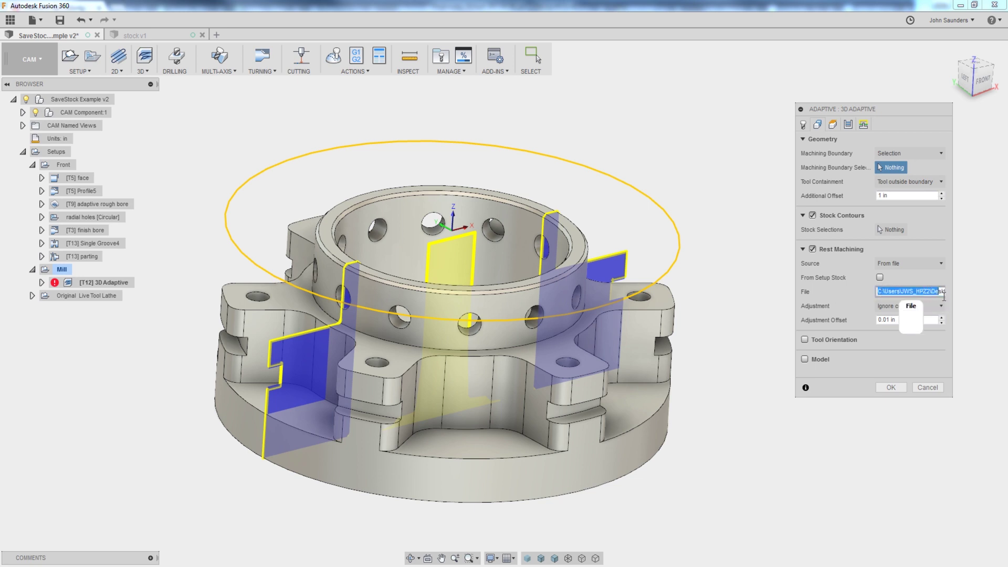
- Regenerate the rest-machining 3D Adaptive, then turn off rest machining on its copy and regenerate it
{"action": "left_click", "coordinate": [891, 388]}
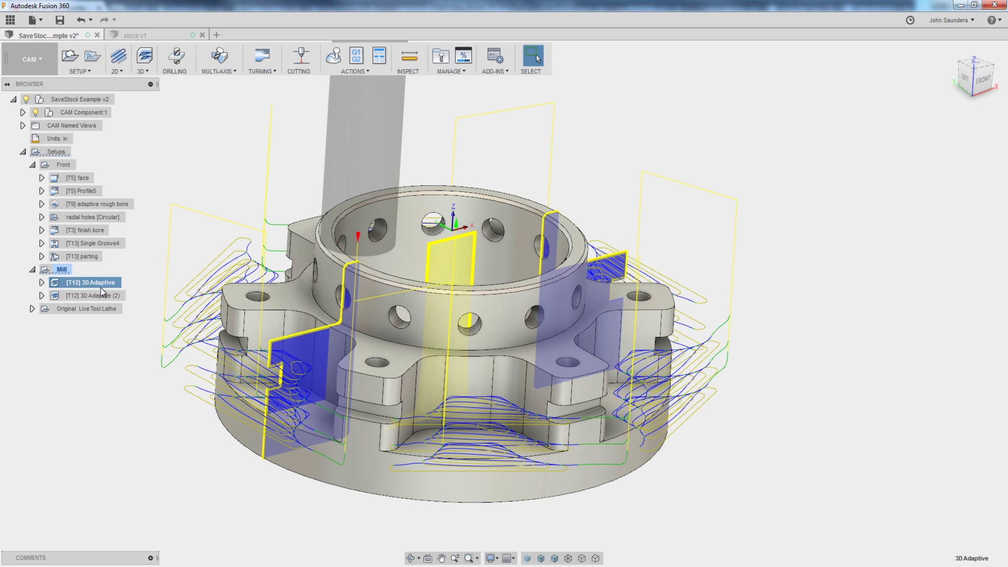
{"action": "key", "text": "Return"}
{"action": "right_click", "coordinate": [98, 295]}
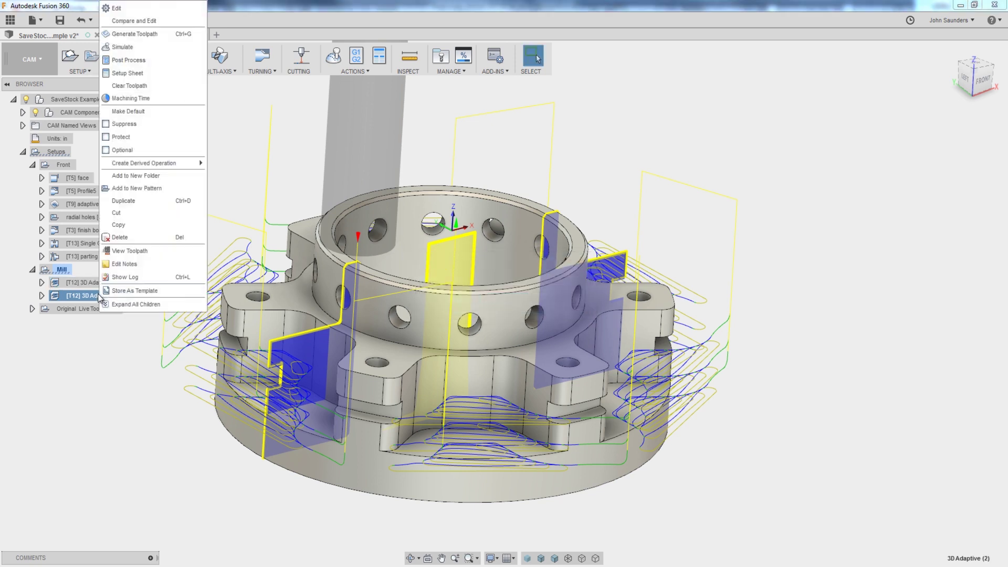
{"action": "left_click", "coordinate": [136, 9]}
{"action": "left_click", "coordinate": [818, 124]}
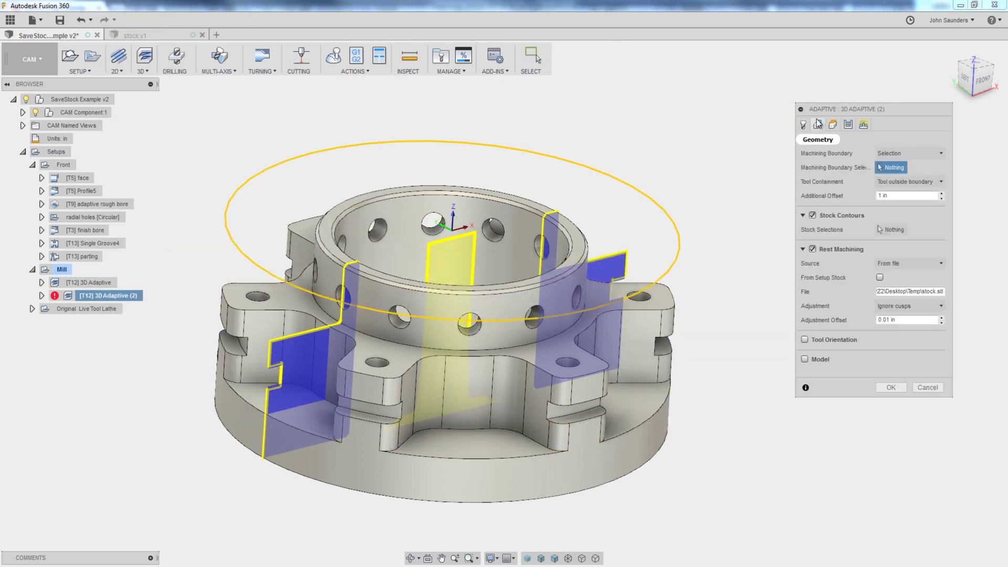
{"action": "left_click", "coordinate": [814, 252]}
{"action": "left_click", "coordinate": [892, 319]}
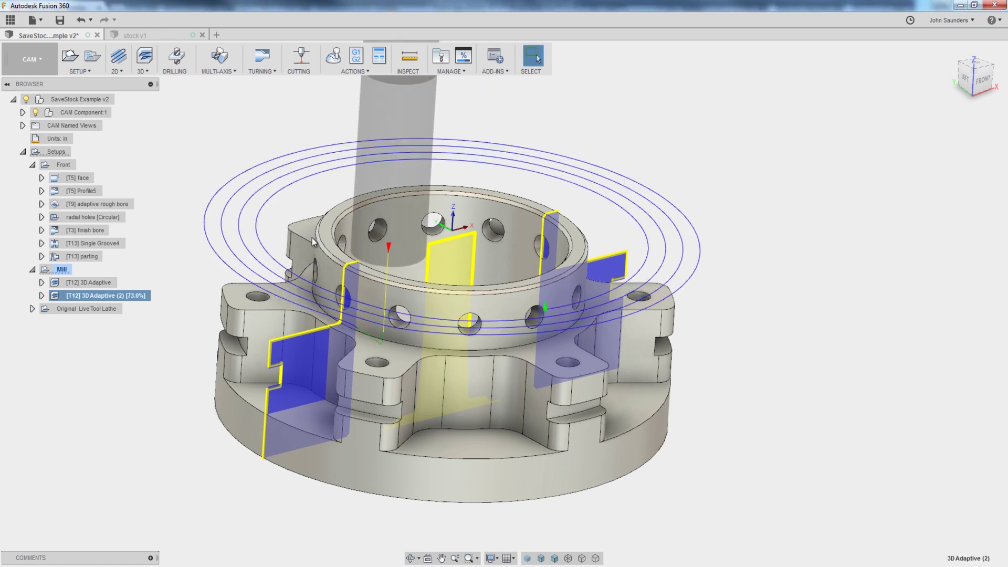
{"action": "middle_click_drag", "start_coordinate": [307, 266], "coordinate": [367, 273], "text": "shift"}
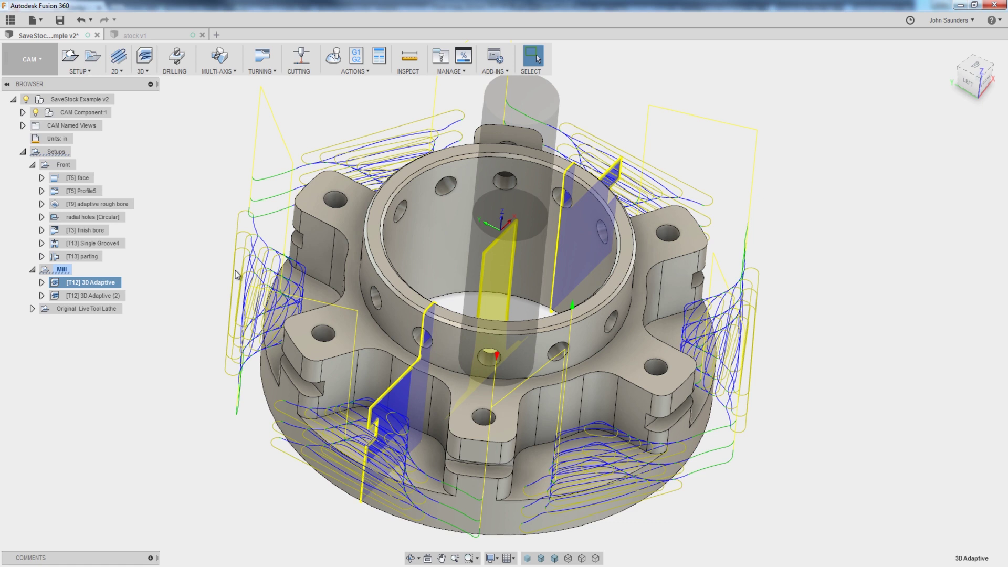
{"action": "left_click", "coordinate": [200, 287]}
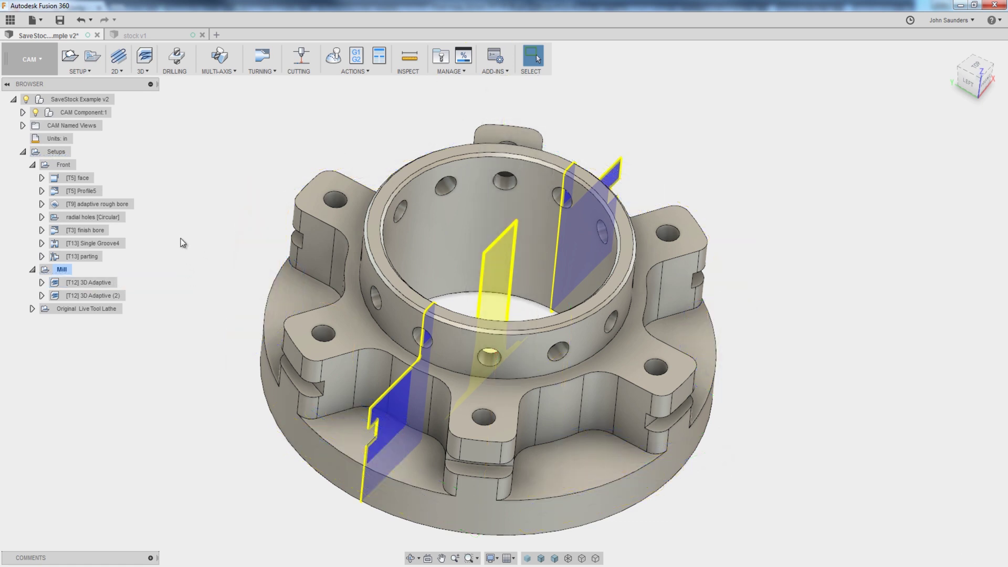
{"action": "left_click", "coordinate": [73, 179]}
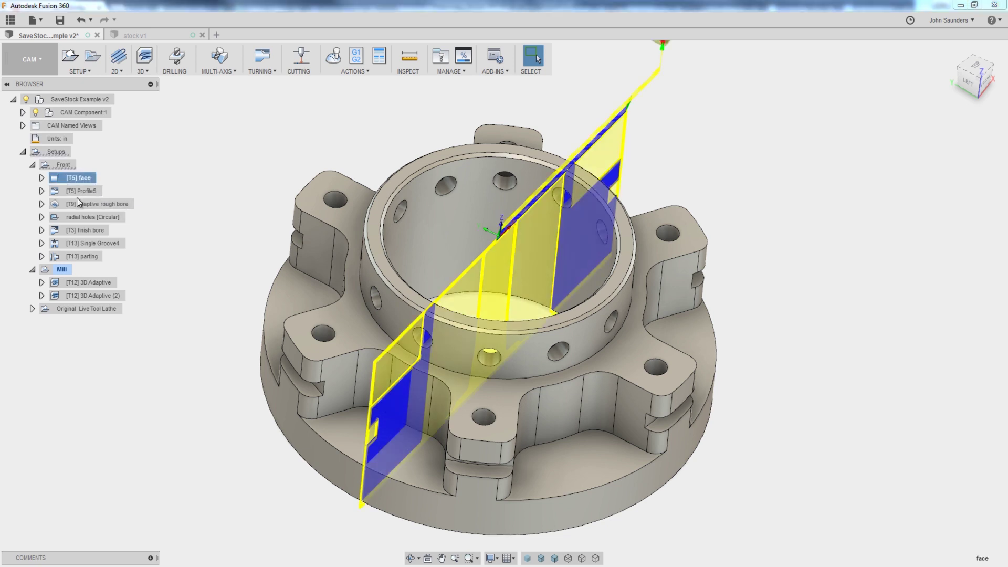
- Simulate the Front setup and save its stock via Stock > Save Stock, moving the Simulate panel aside
{"action": "left_click", "coordinate": [63, 165]}
{"action": "left_click", "coordinate": [338, 52]}
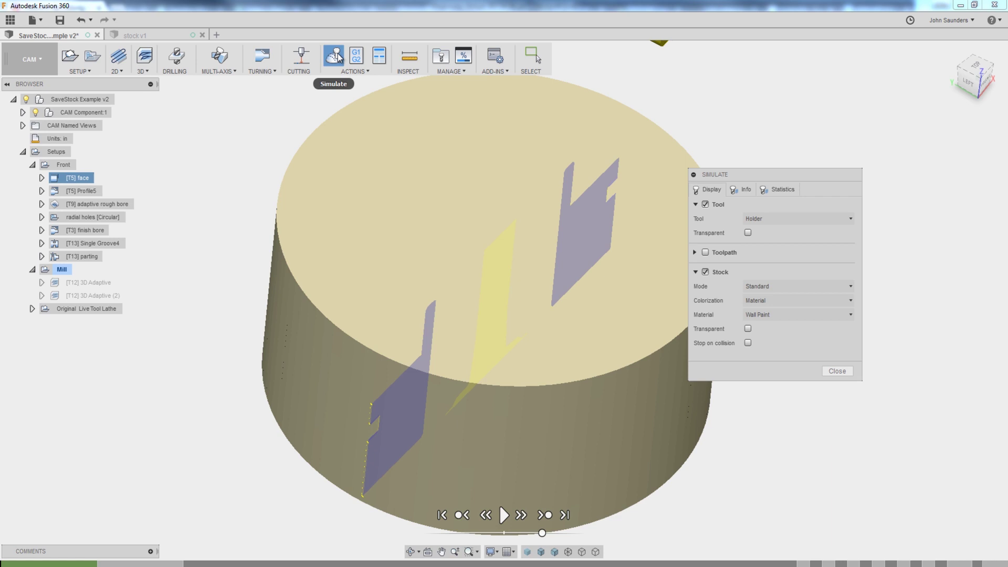
{"action": "right_click", "coordinate": [569, 344]}
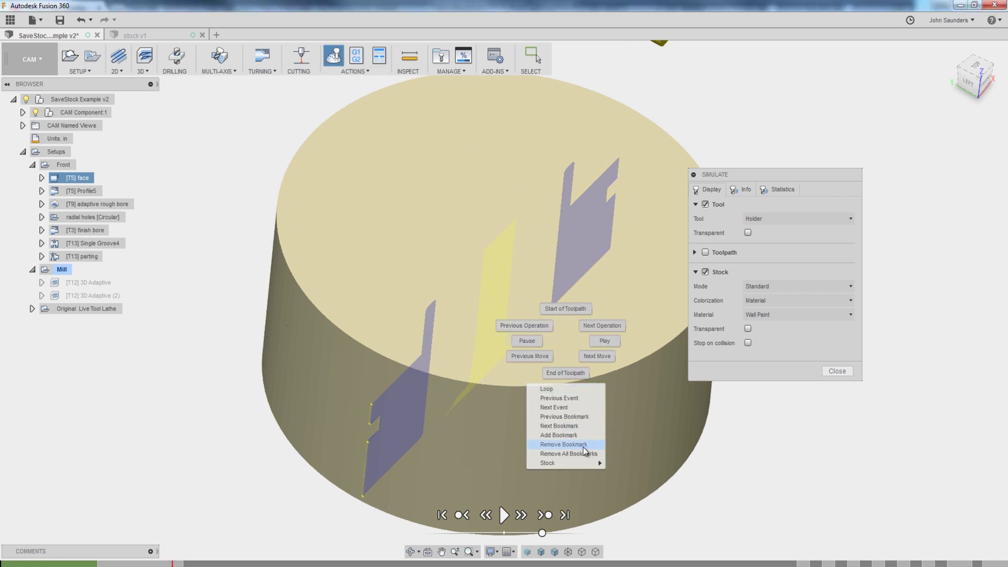
{"action": "mouse_move", "coordinate": [584, 466]}
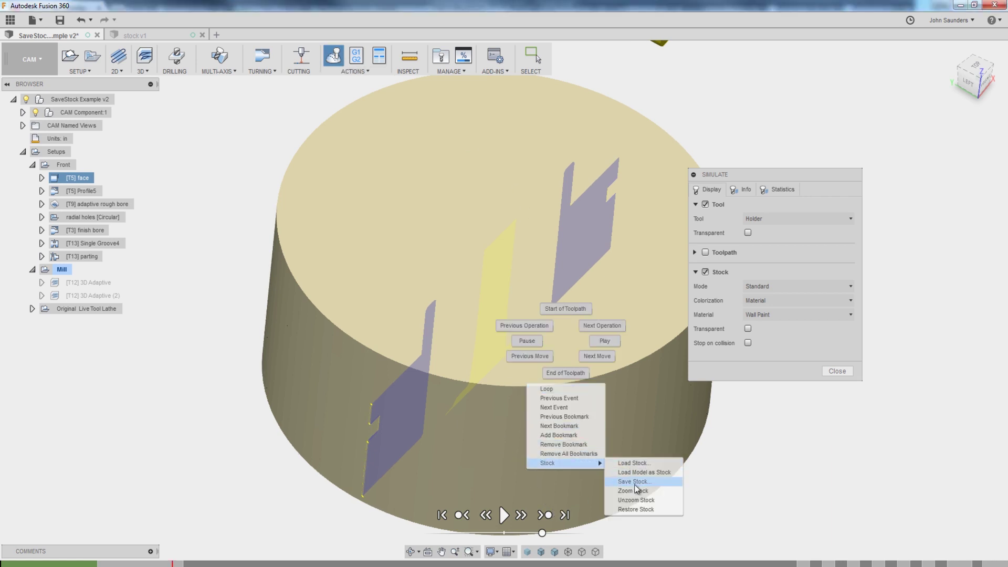
{"action": "left_click", "coordinate": [633, 482]}
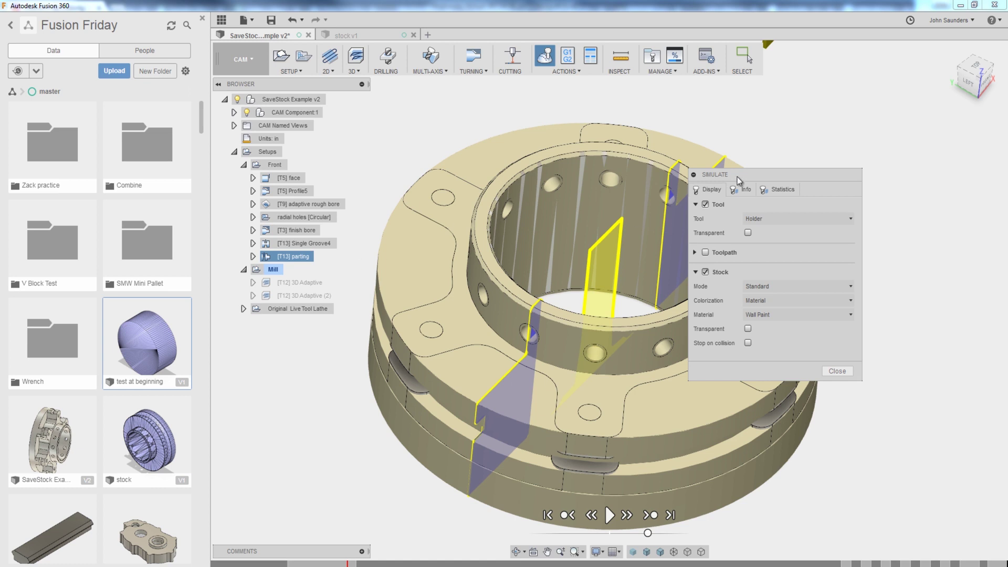
{"action": "left_click_drag", "start_coordinate": [736, 177], "coordinate": [819, 155]}
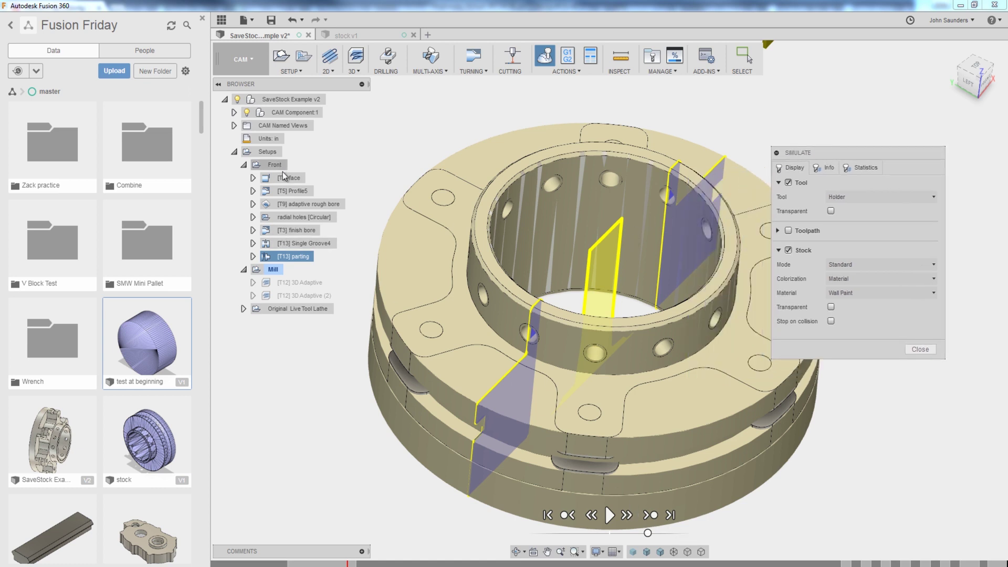
{"action": "left_click", "coordinate": [307, 267]}
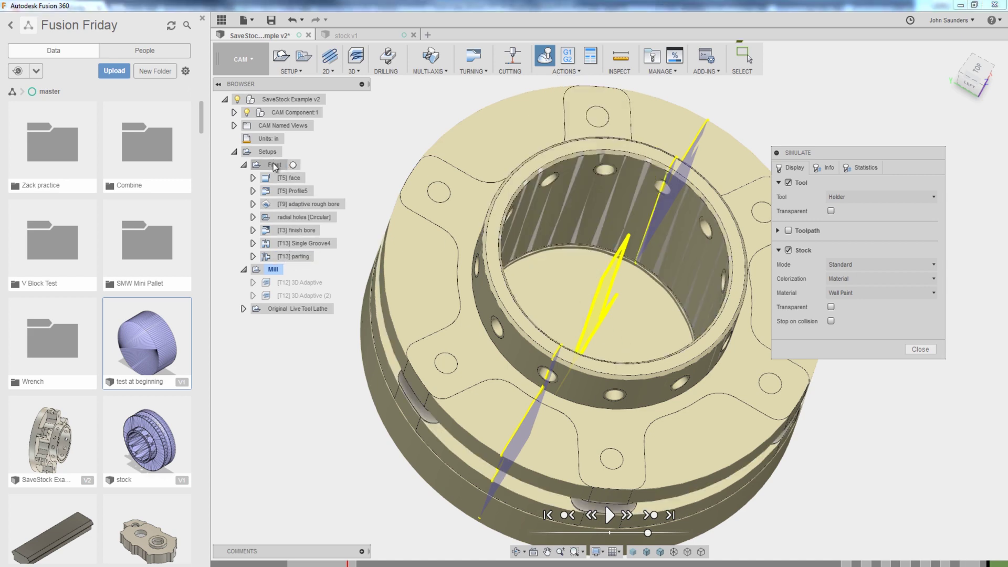
- Exit the earlier simulation and show the Front setup's radial holes toolpath
{"action": "left_click", "coordinate": [920, 349]}
{"action": "left_click", "coordinate": [281, 167]}
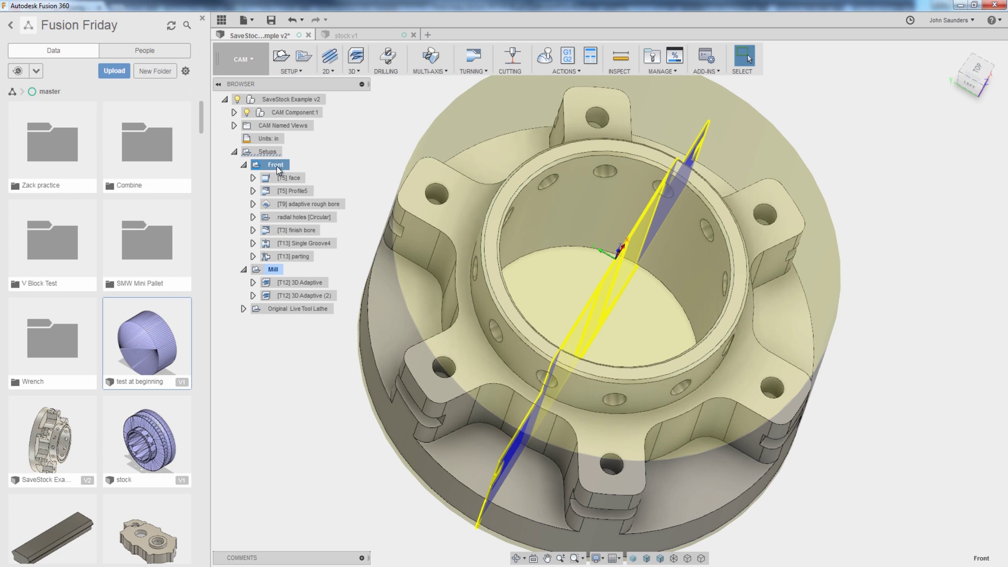
{"action": "left_click", "coordinate": [296, 217]}
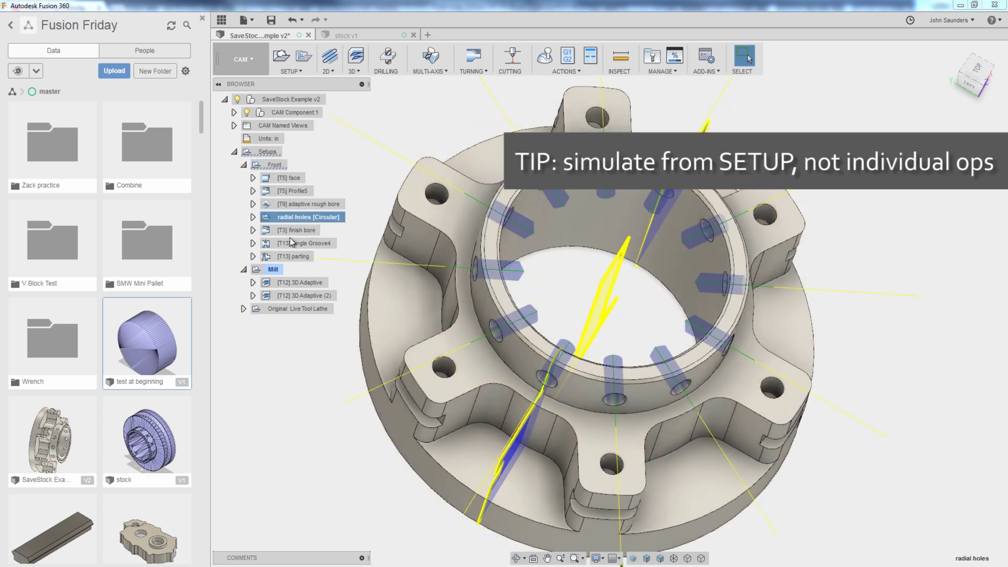
{"action": "left_click", "coordinate": [275, 164]}
- Simulate the whole Front setup to the finished part, save the stock there, and exit simulation
{"action": "left_click", "coordinate": [545, 58]}
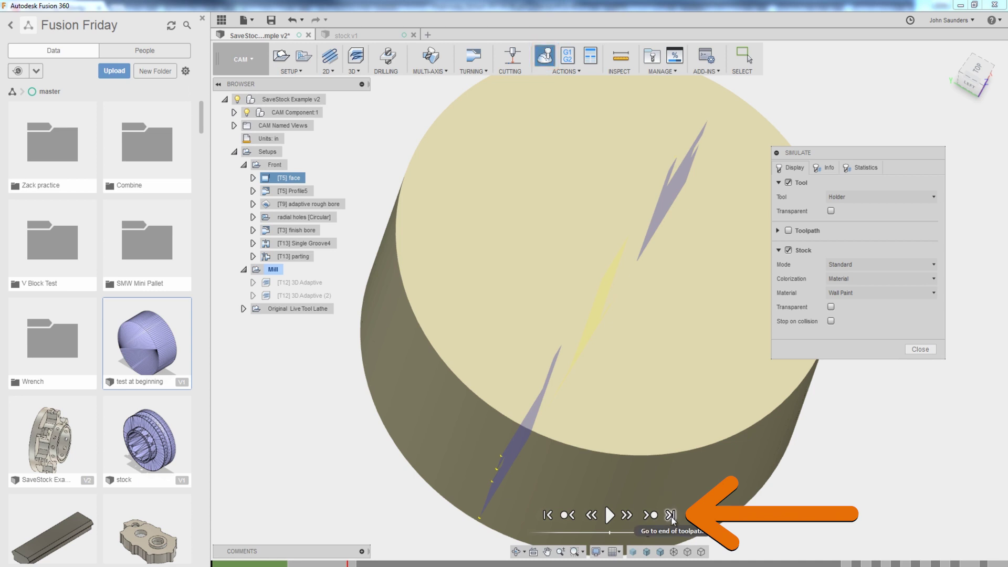
{"action": "left_click", "coordinate": [672, 516]}
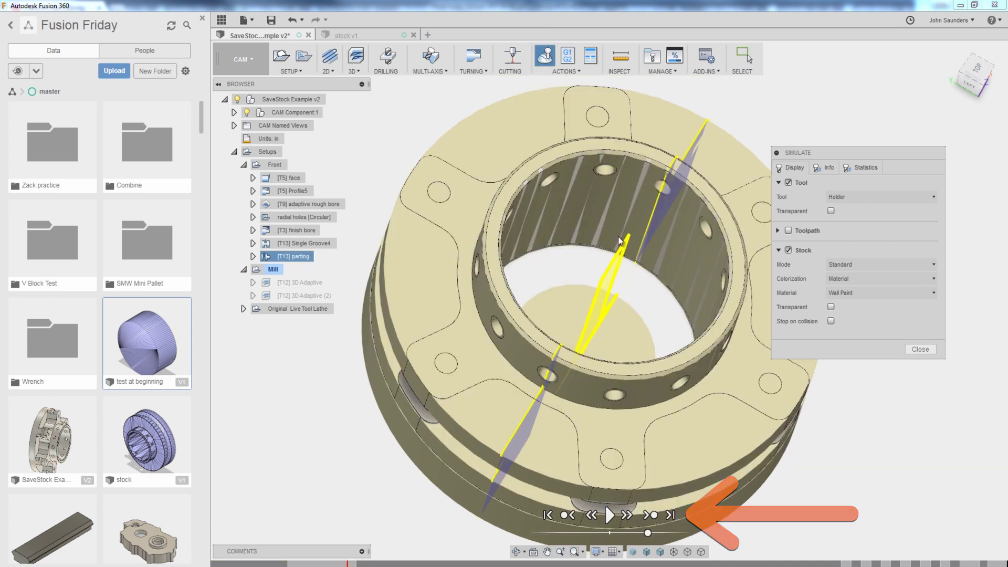
{"action": "scroll", "coordinate": [676, 294], "scroll_direction": "down", "scroll_amount": 2}
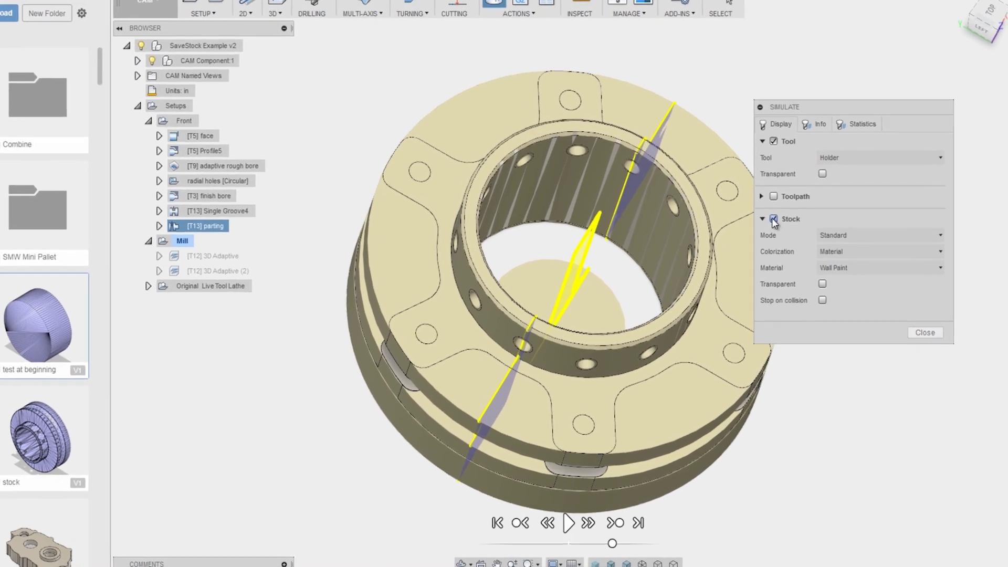
{"action": "left_click", "coordinate": [788, 250]}
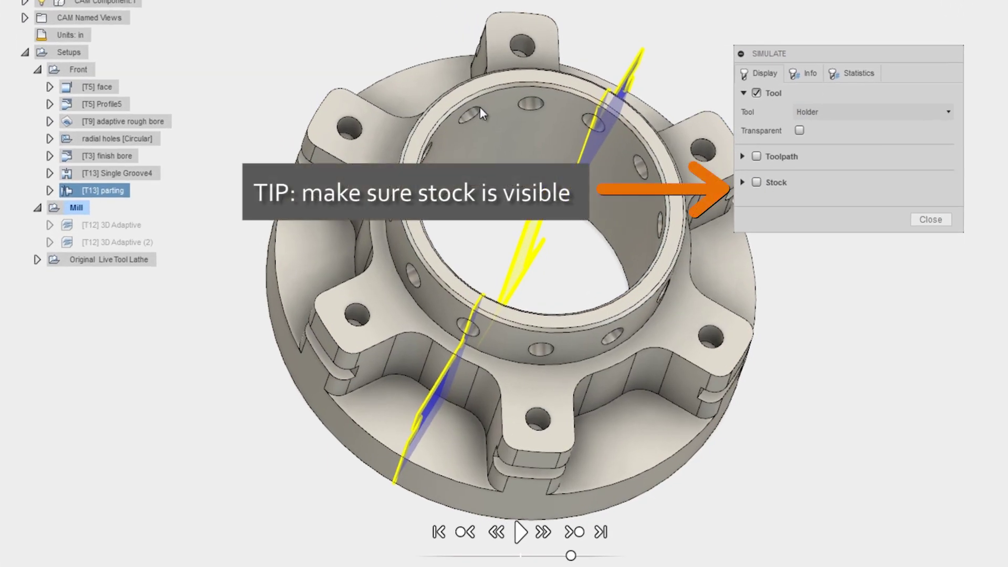
{"action": "right_click", "coordinate": [468, 91]}
{"action": "mouse_move", "coordinate": [500, 250]}
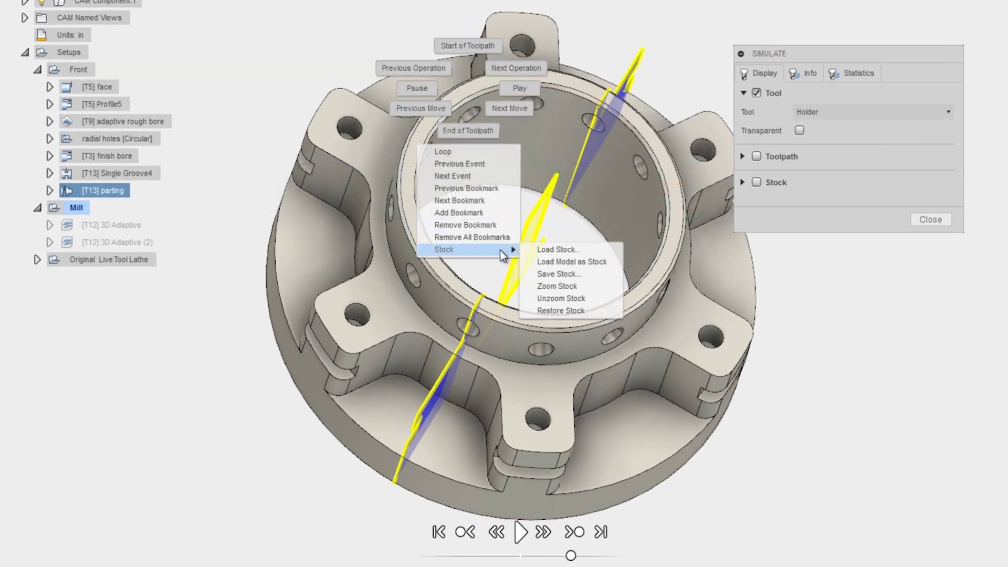
{"action": "left_click", "coordinate": [575, 276]}
{"action": "left_click", "coordinate": [755, 182]}
{"action": "left_click", "coordinate": [97, 86]}
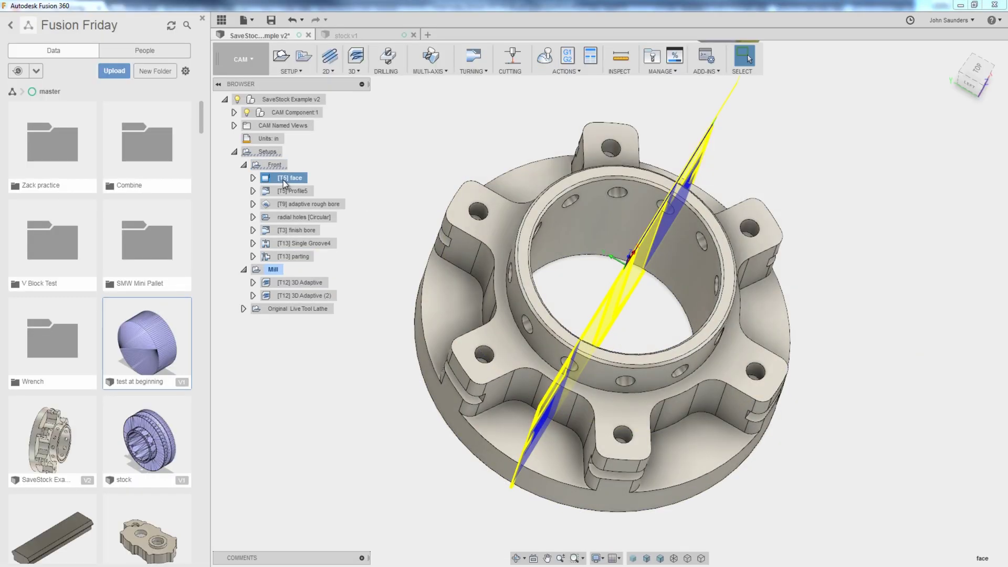
- Simulate the Mill setup to its end, then regenerate the [T12] 3D Adaptive toolpath with Ctrl+G
{"action": "left_click", "coordinate": [271, 164]}
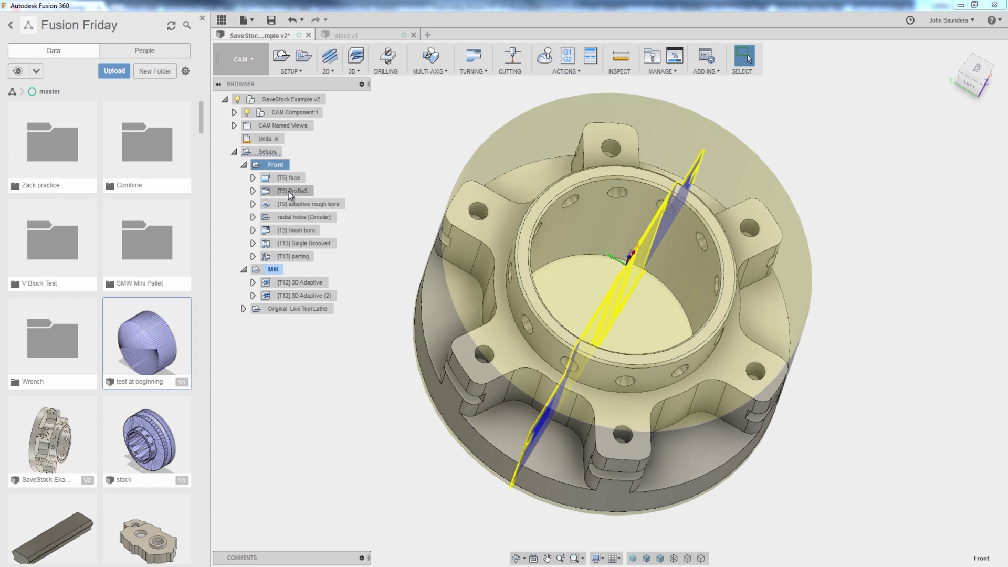
{"action": "left_click", "coordinate": [273, 270]}
{"action": "left_click", "coordinate": [545, 55]}
{"action": "left_click", "coordinate": [670, 519]}
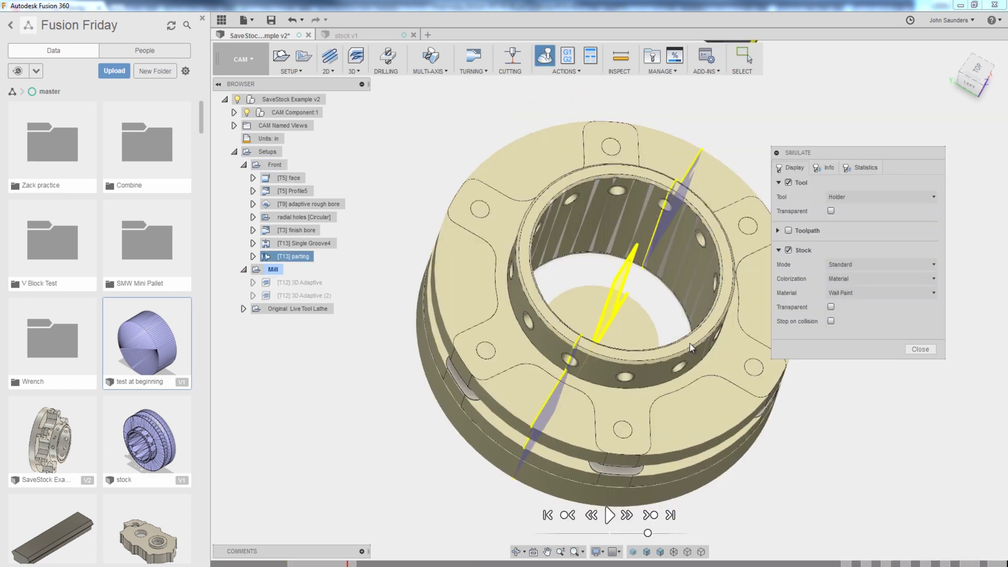
{"action": "right_click", "coordinate": [630, 416]}
{"action": "mouse_move", "coordinate": [626, 538]}
{"action": "left_click", "coordinate": [703, 541]}
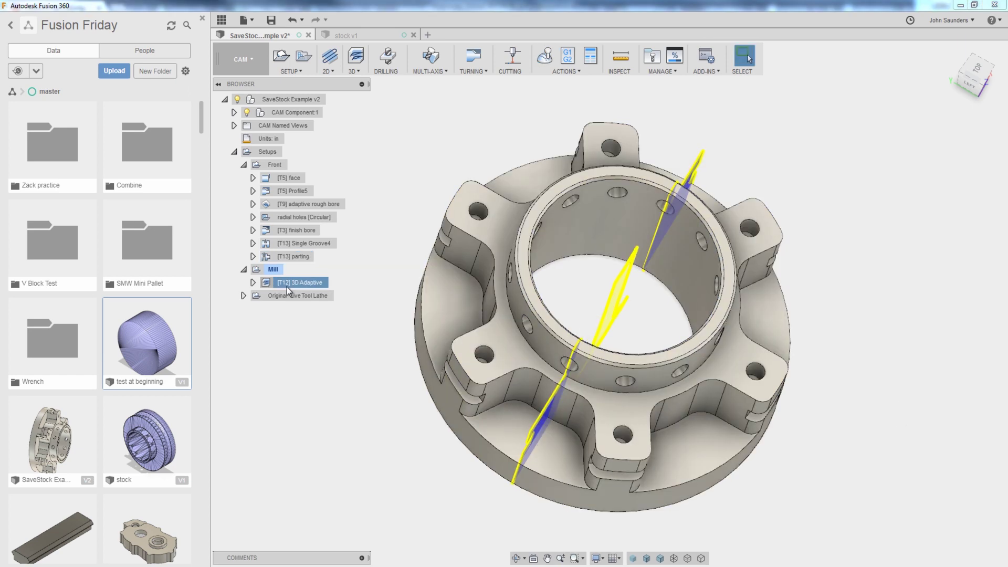
{"action": "key", "text": "ctrl+g"}
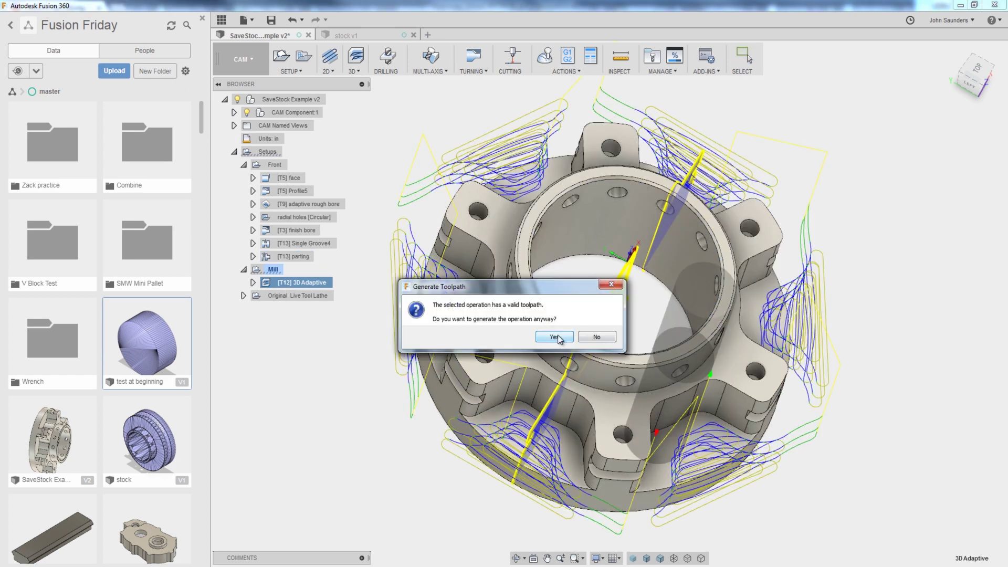
{"action": "left_click", "coordinate": [555, 337]}
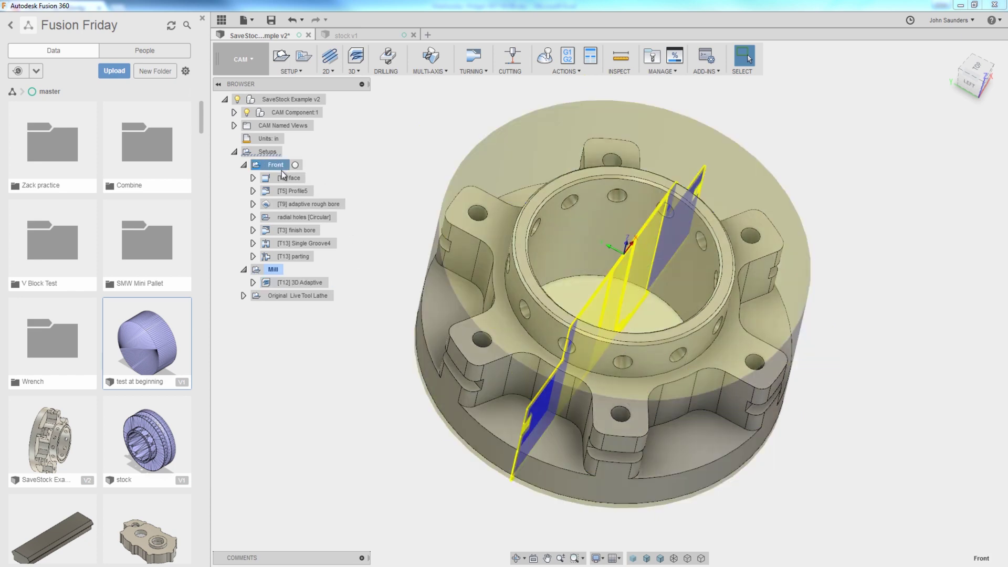
- Select the Mill setup in the browser tree to display its stock
{"action": "left_click", "coordinate": [278, 270]}
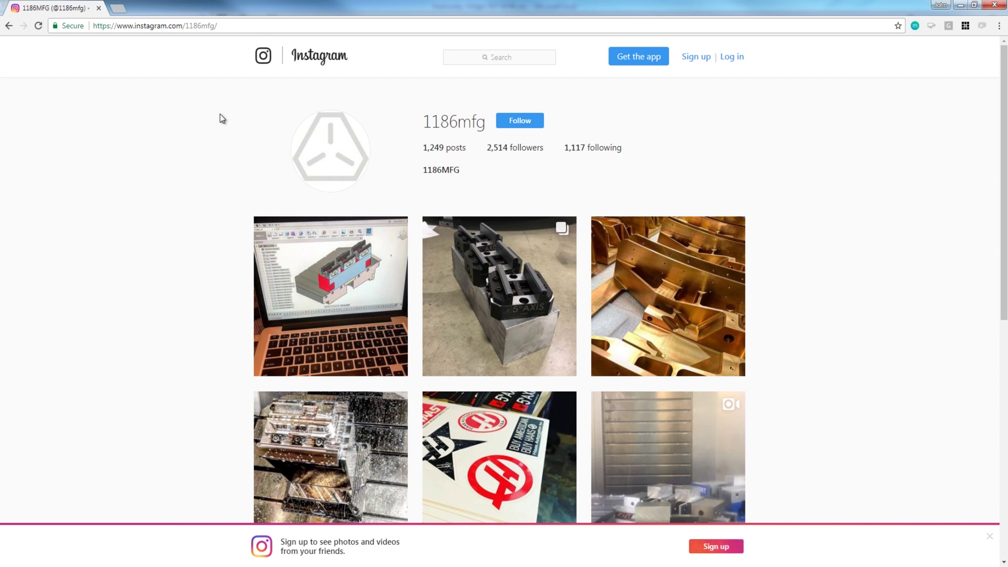
- Scroll the Instagram profile and open the machining video post from the photo grid
{"action": "scroll", "coordinate": [140, 254], "scroll_direction": "down", "scroll_amount": 3}
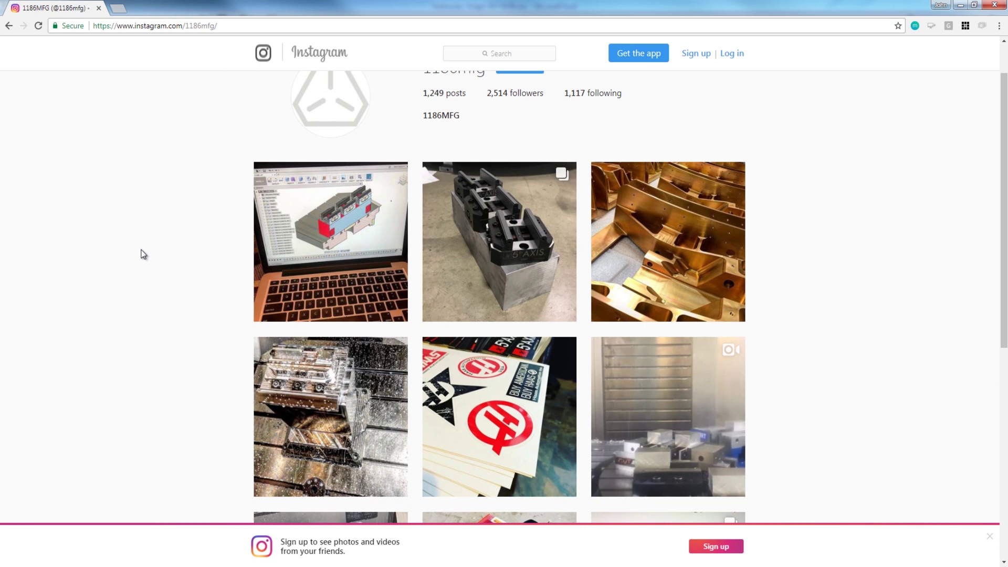
{"action": "left_click", "coordinate": [643, 309]}
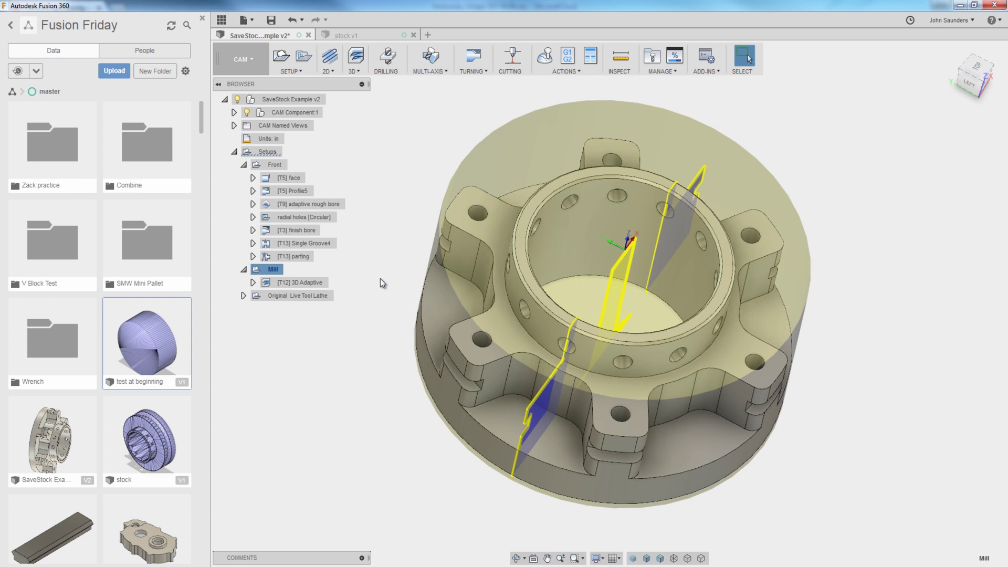
- Review the Mill setup's stock settings in its editor, then close it
{"action": "right_click", "coordinate": [284, 272]}
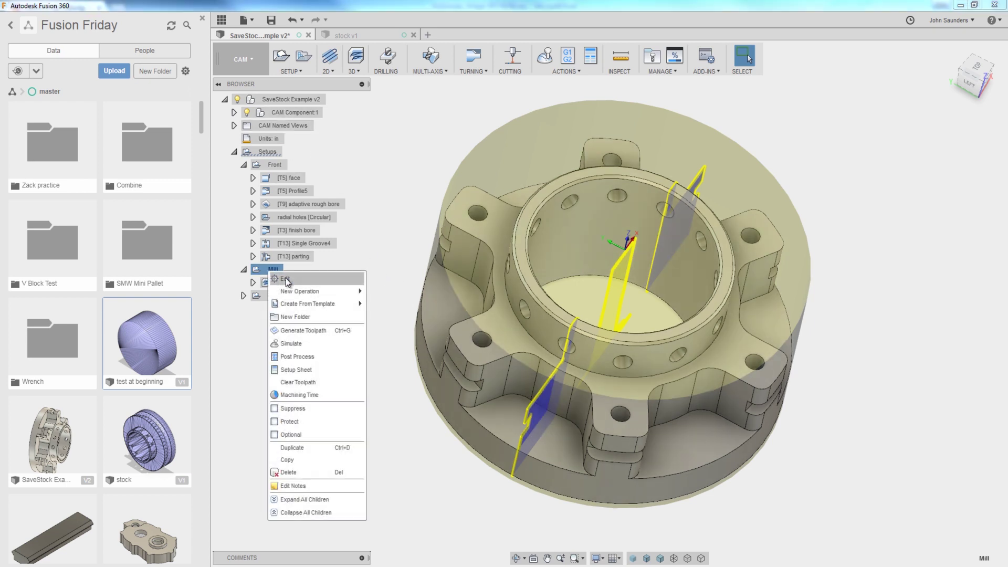
{"action": "left_click", "coordinate": [300, 284]}
{"action": "left_click", "coordinate": [840, 124]}
{"action": "left_click", "coordinate": [892, 296]}
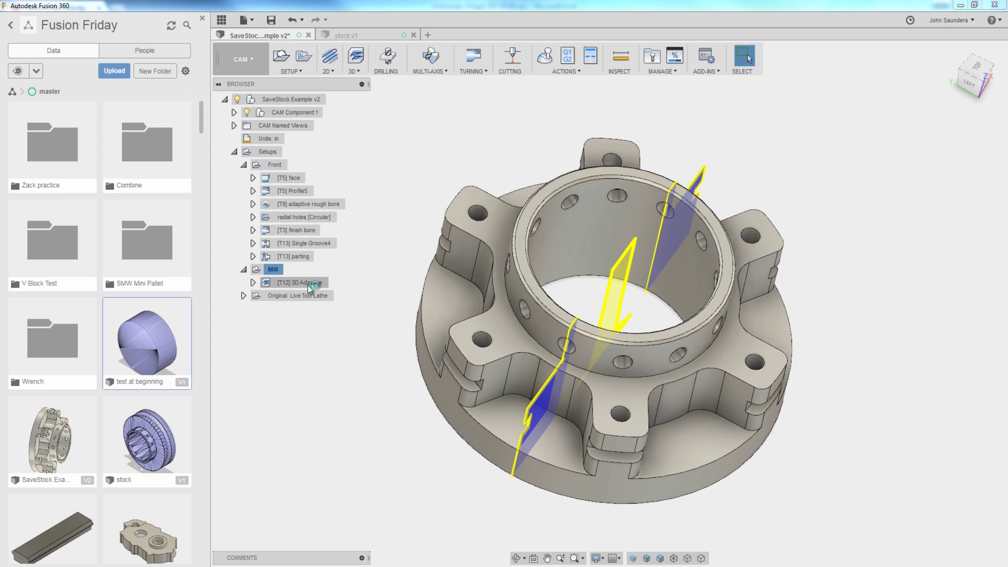
- Check the [T12] 3D Adaptive's rest machining source is From file stock.stl, then reselect Mill
{"action": "right_click", "coordinate": [302, 282]}
{"action": "left_click", "coordinate": [336, 8]}
{"action": "left_click", "coordinate": [818, 124]}
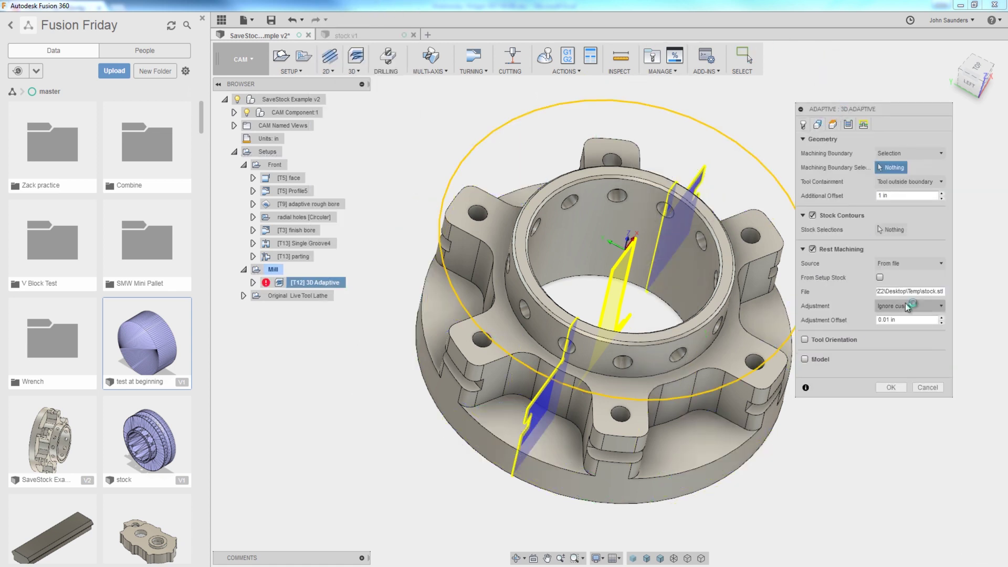
{"action": "left_click", "coordinate": [882, 263]}
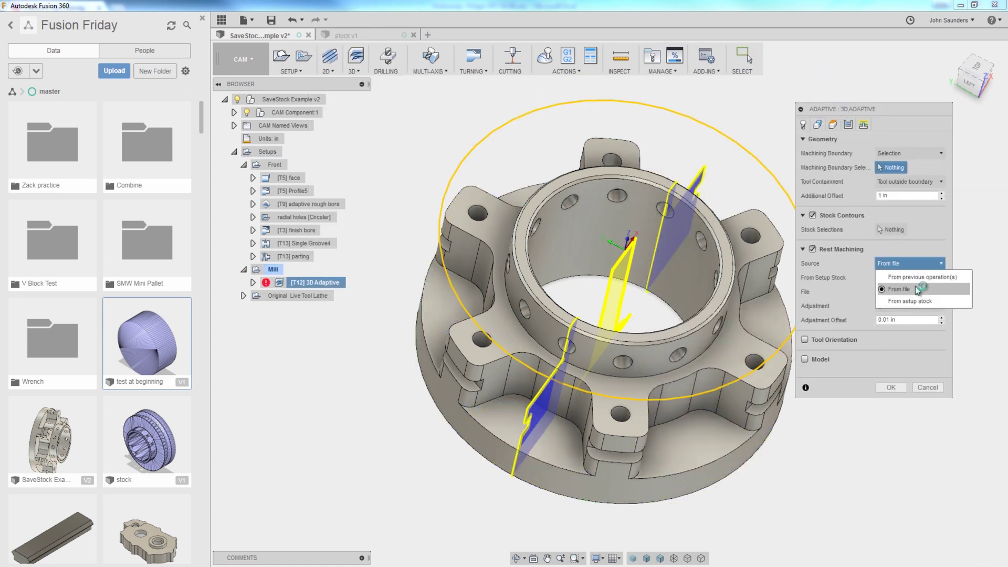
{"action": "left_click", "coordinate": [929, 388]}
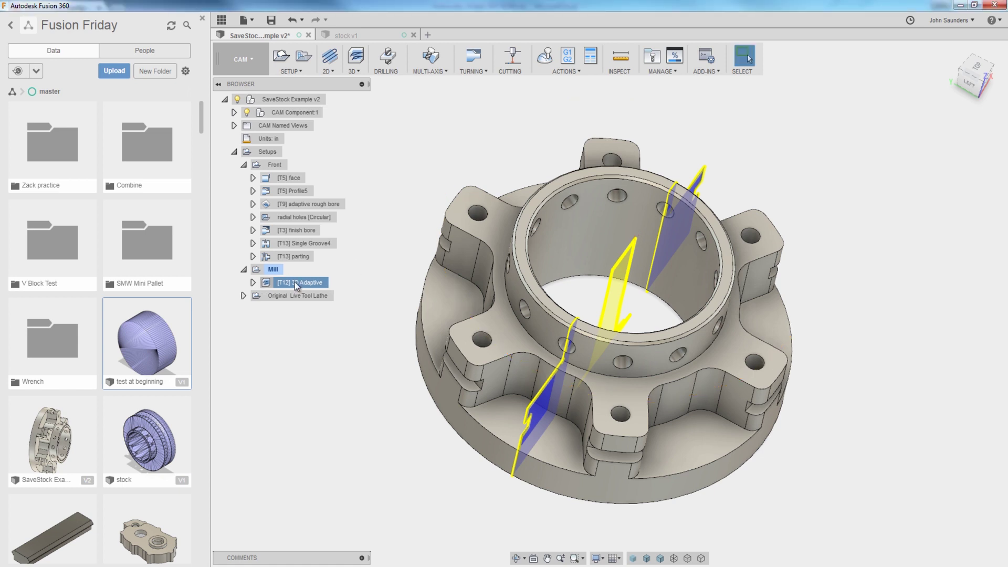
{"action": "left_click", "coordinate": [275, 270]}
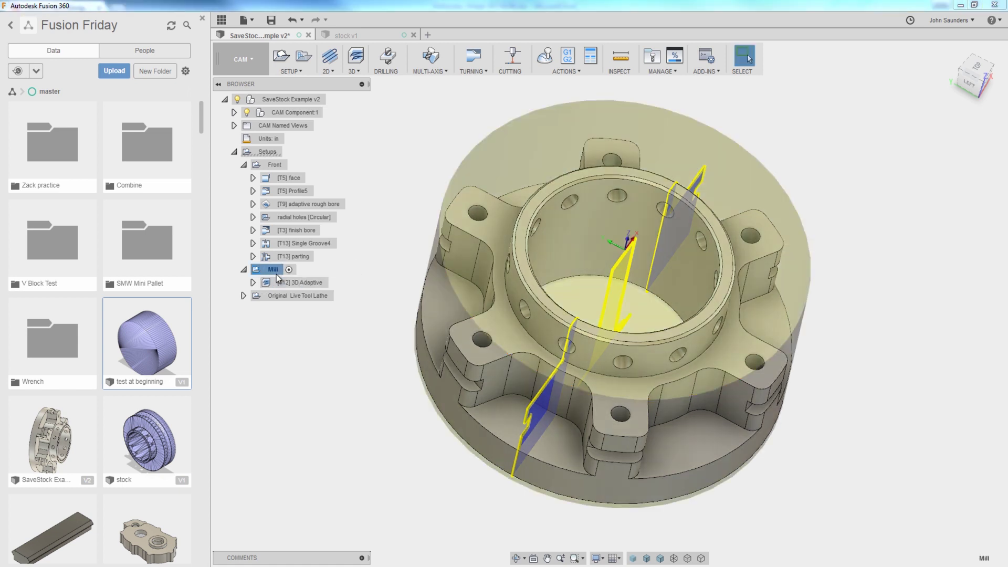